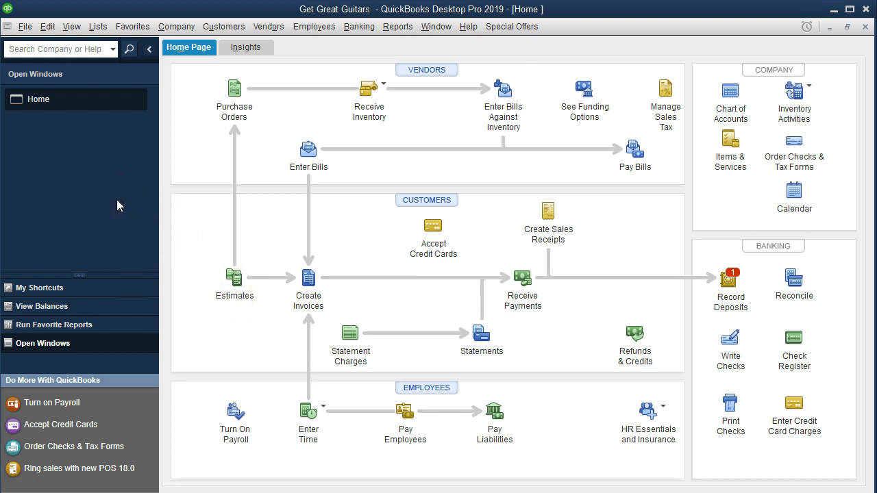
{"action": "left_click", "coordinate": [77, 31]}
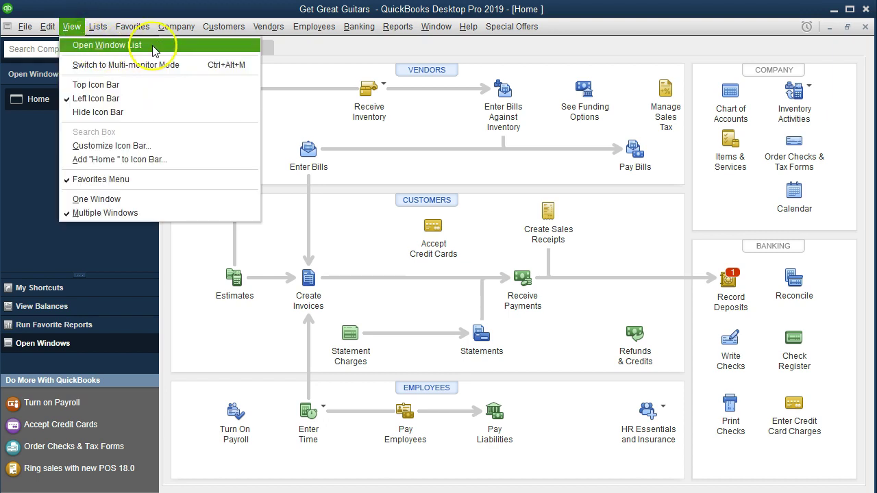
{"action": "left_click", "coordinate": [24, 160]}
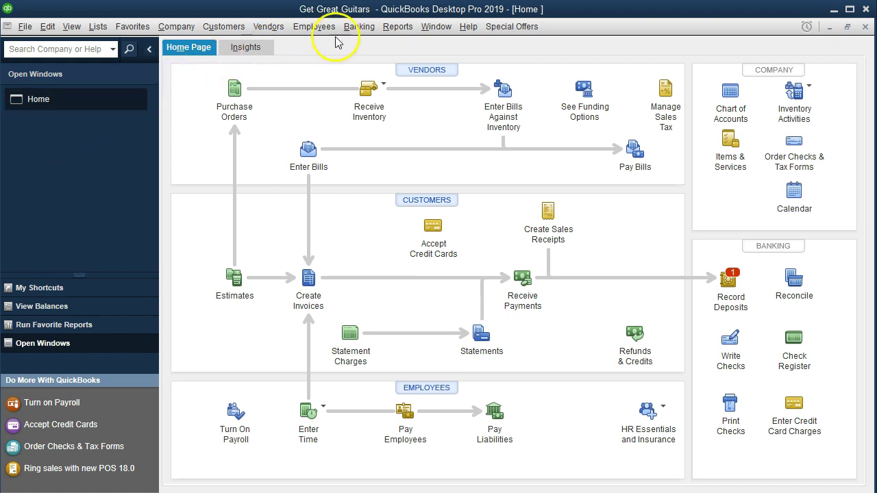
- Start setting up a bank feed for an account and agree to temporarily close all open windows
{"action": "left_click", "coordinate": [366, 28]}
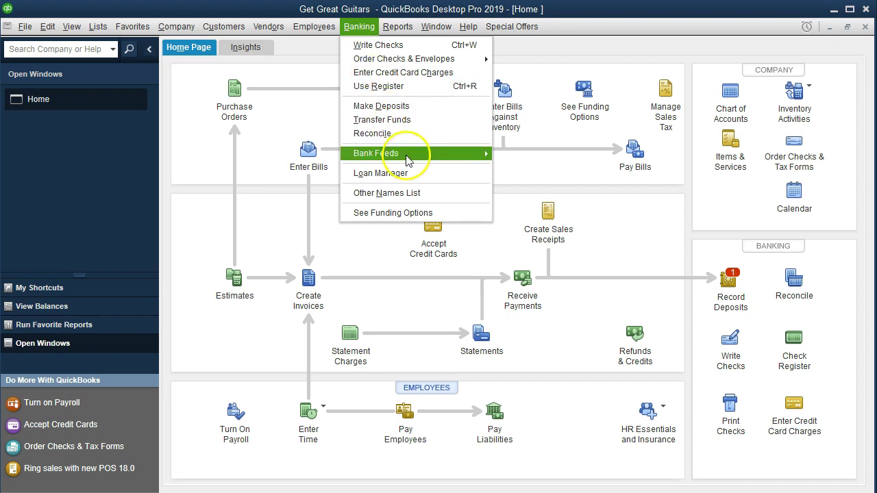
{"action": "mouse_move", "coordinate": [411, 152]}
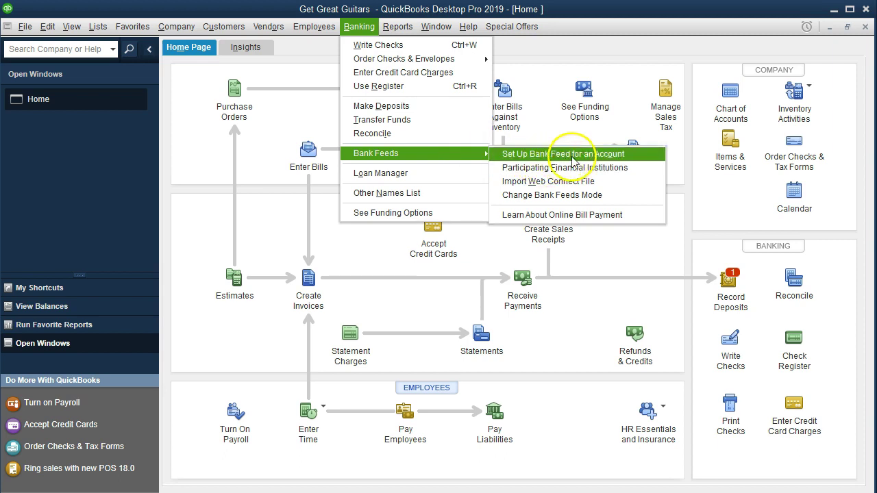
{"action": "left_click", "coordinate": [627, 160]}
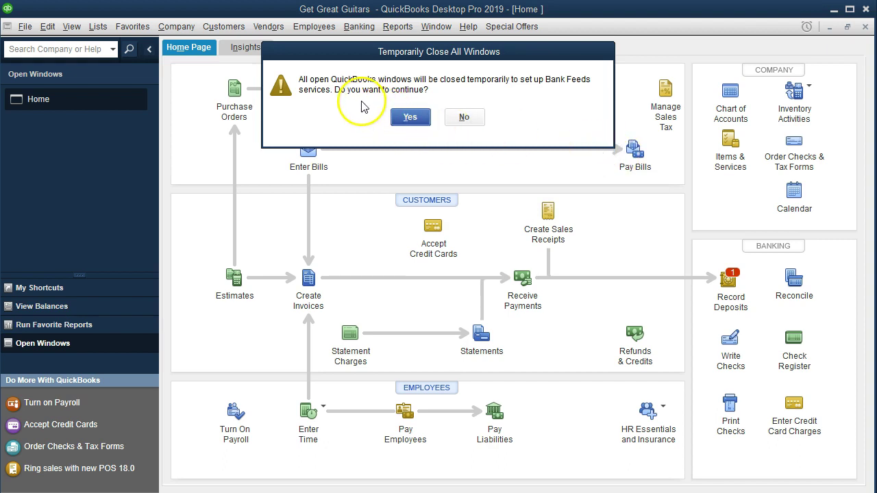
{"action": "left_click", "coordinate": [408, 118]}
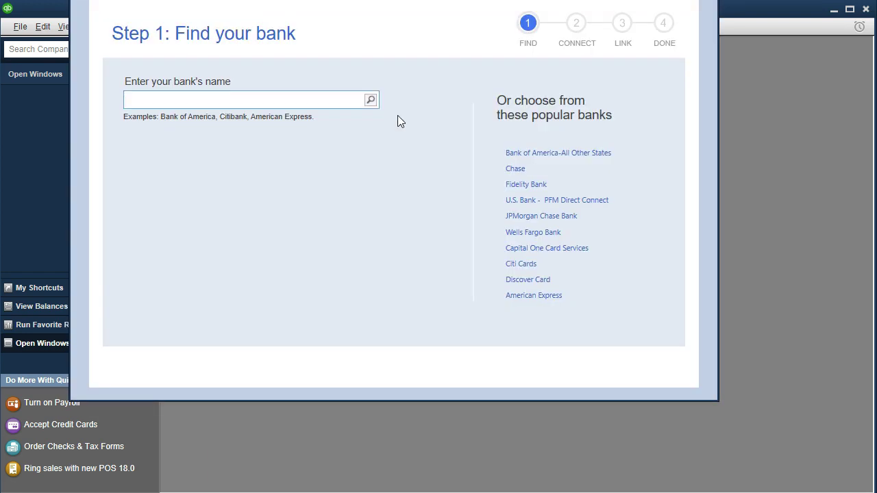
- Search the bank finder for "bank of am" and choose Bank of America-All Other States as the bank to connect
{"action": "left_click", "coordinate": [222, 103]}
{"action": "type", "text": "bank "}
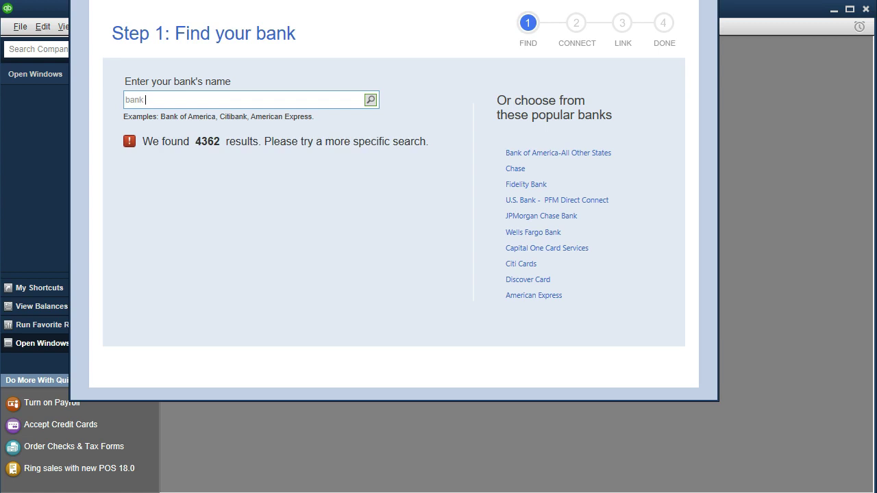
{"action": "type", "text": "of am"}
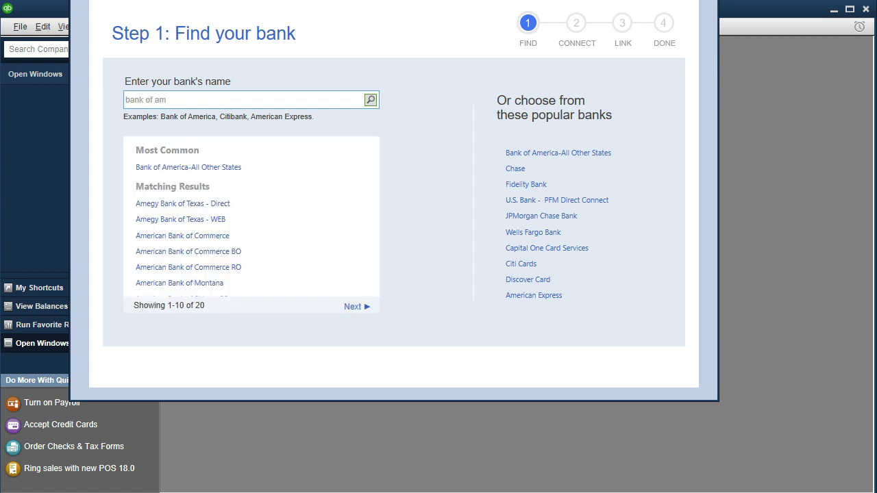
{"action": "left_click", "coordinate": [211, 168]}
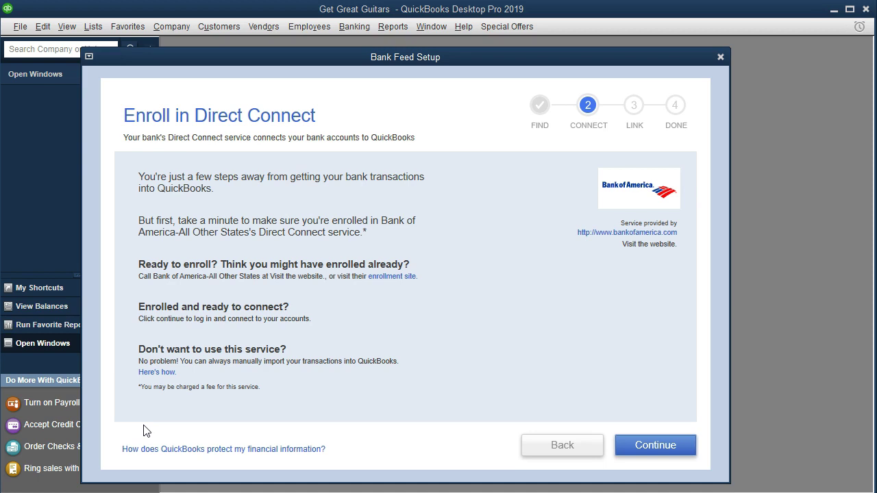
{"action": "left_click", "coordinate": [373, 423]}
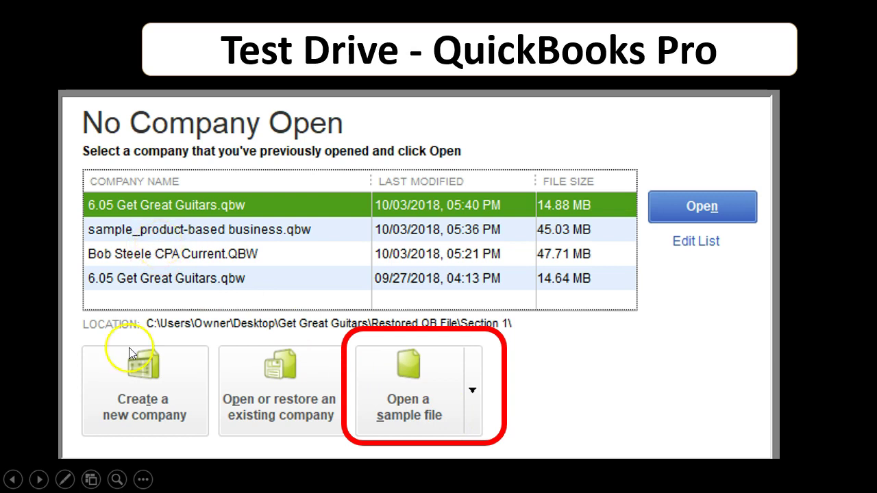
- Switch to the Sample Rock Castle Construction company file and open its Bank Feeds Center
{"action": "key", "text": "alt+Tab"}
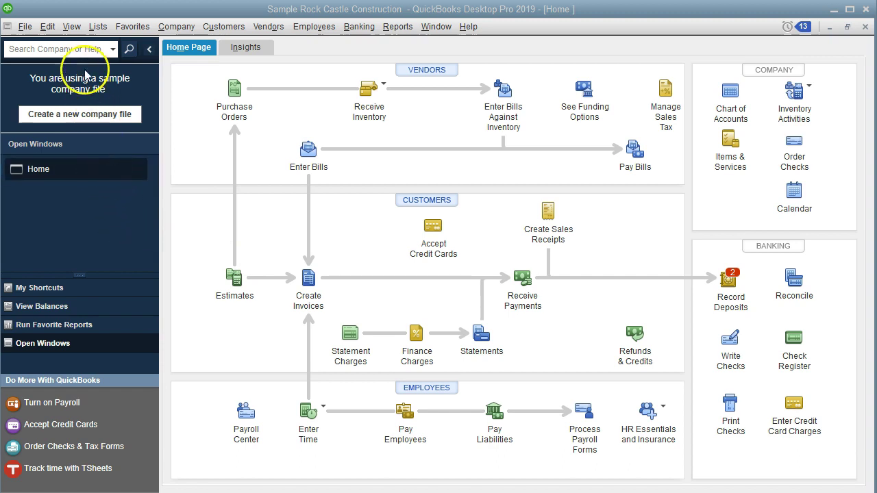
{"action": "left_click", "coordinate": [72, 28]}
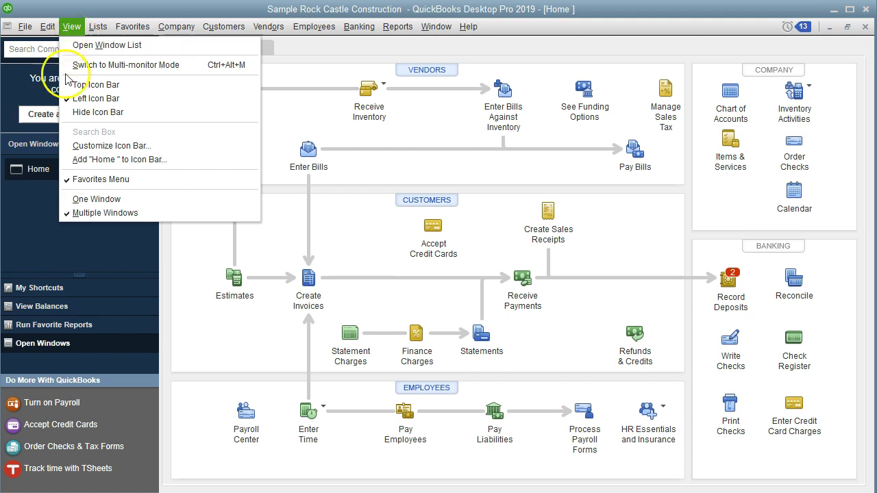
{"action": "left_click", "coordinate": [15, 223]}
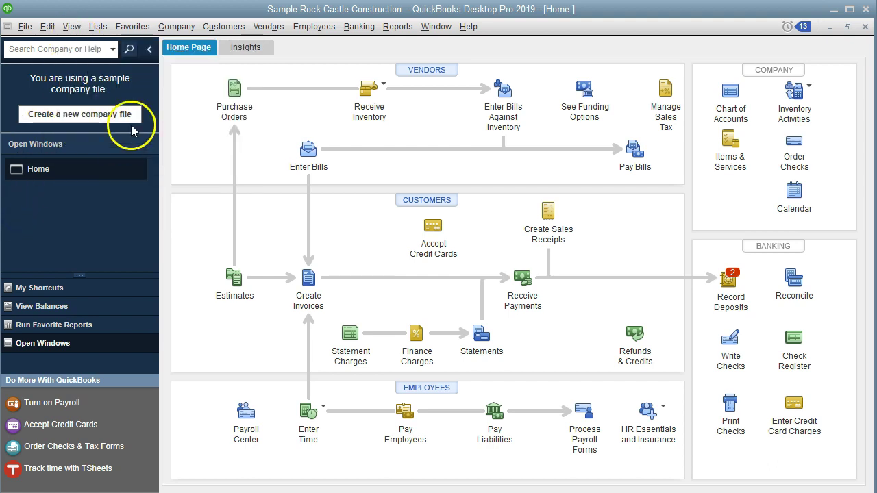
{"action": "left_click", "coordinate": [364, 31]}
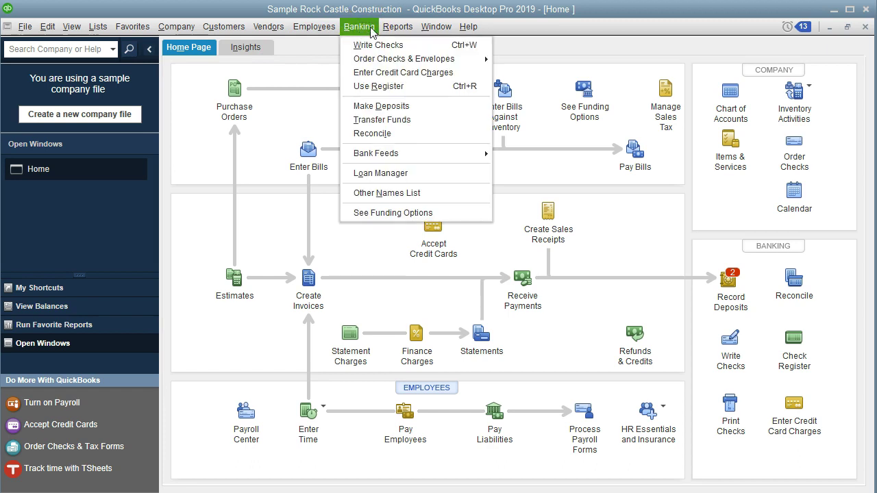
{"action": "left_click", "coordinate": [376, 154]}
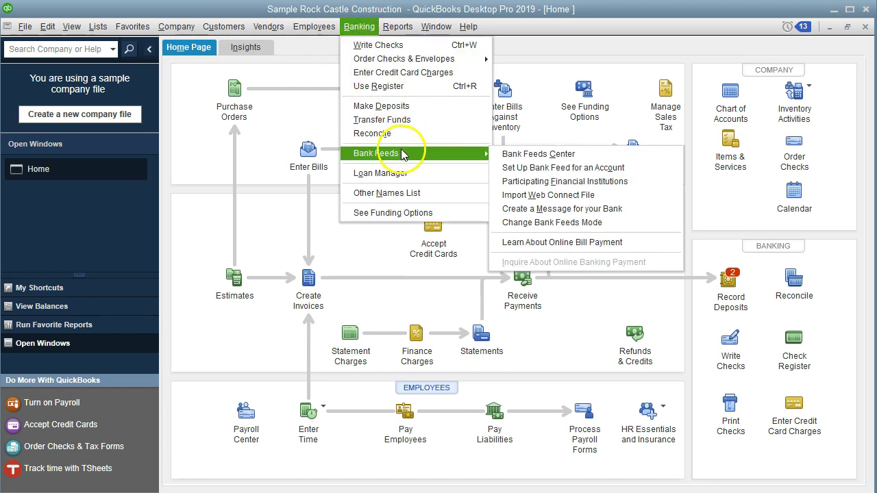
{"action": "left_click", "coordinate": [584, 156]}
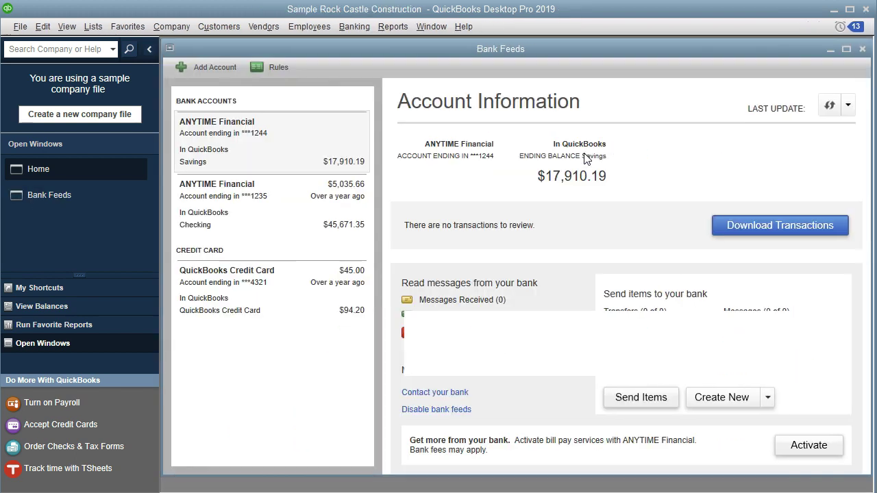
- Select the ANYTIME Financial checking account and compare its bank balance with its ending balance in QuickBooks
{"action": "left_click", "coordinate": [313, 192]}
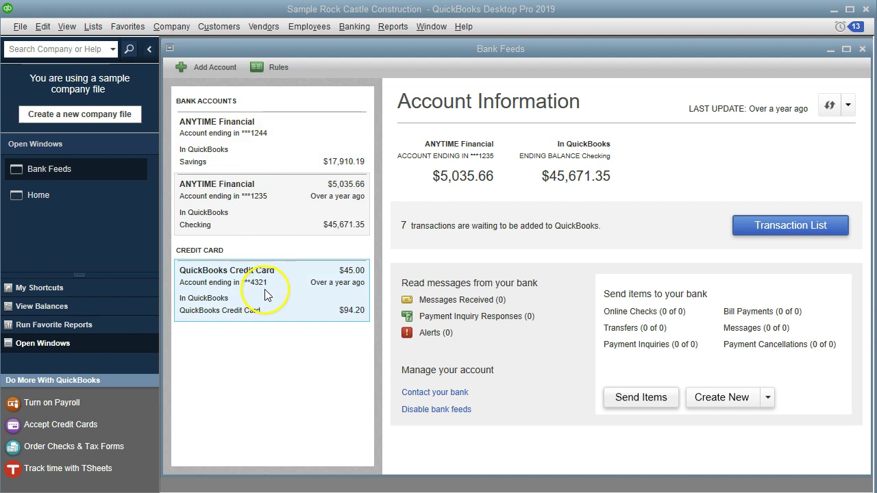
{"action": "left_click", "coordinate": [276, 218]}
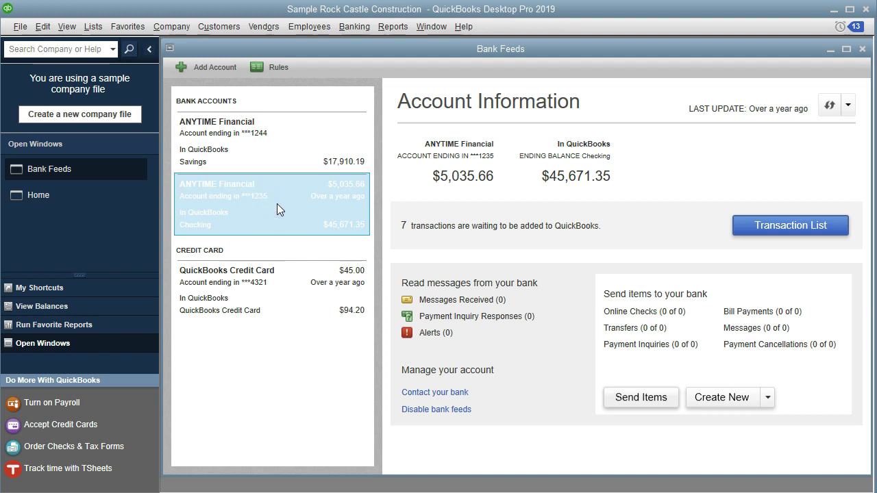
{"action": "left_click", "coordinate": [528, 215]}
{"action": "left_click", "coordinate": [452, 182]}
{"action": "left_click", "coordinate": [444, 171]}
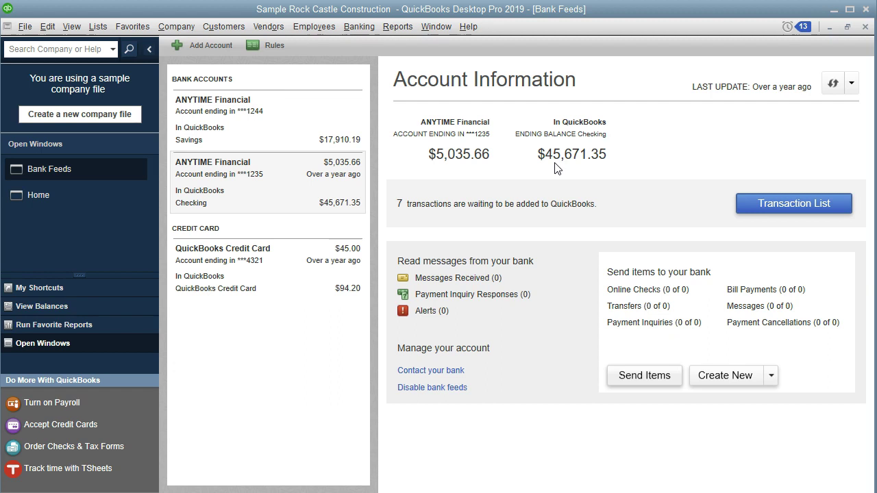
- Open the 10100 · Checking register to view its ending balance, and return to the Bank Feeds window
{"action": "left_click", "coordinate": [359, 31]}
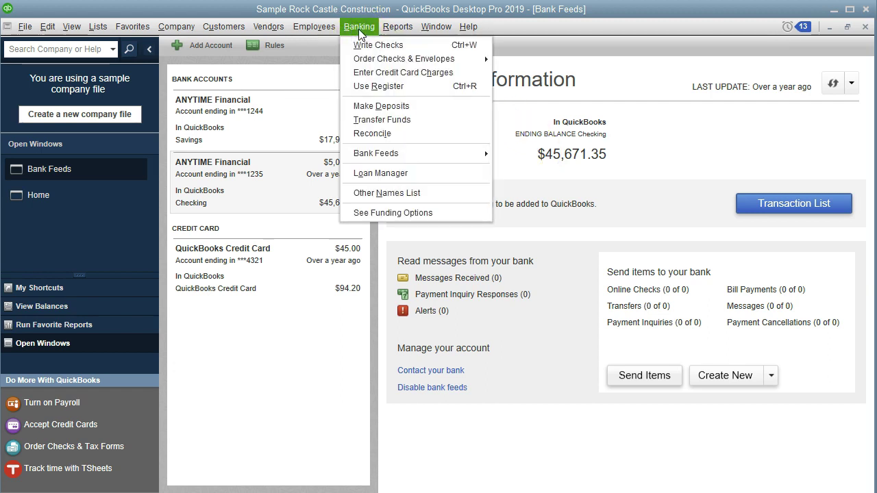
{"action": "left_click", "coordinate": [375, 86]}
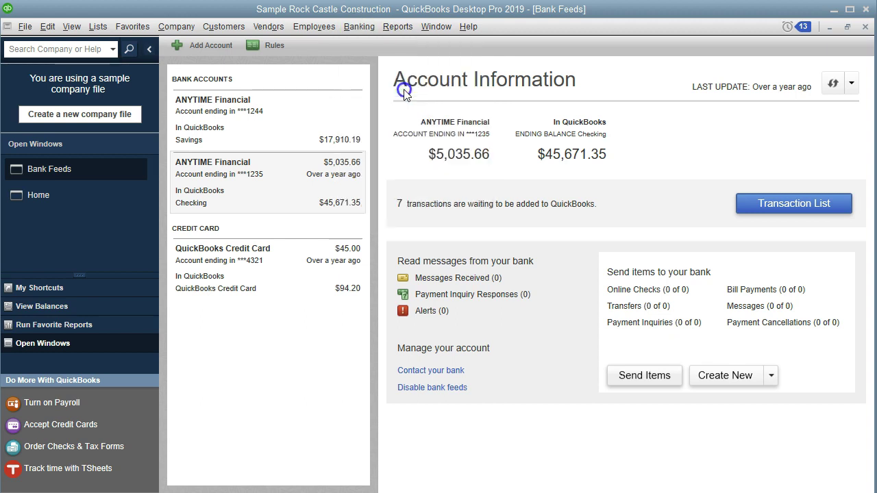
{"action": "left_click", "coordinate": [545, 279]}
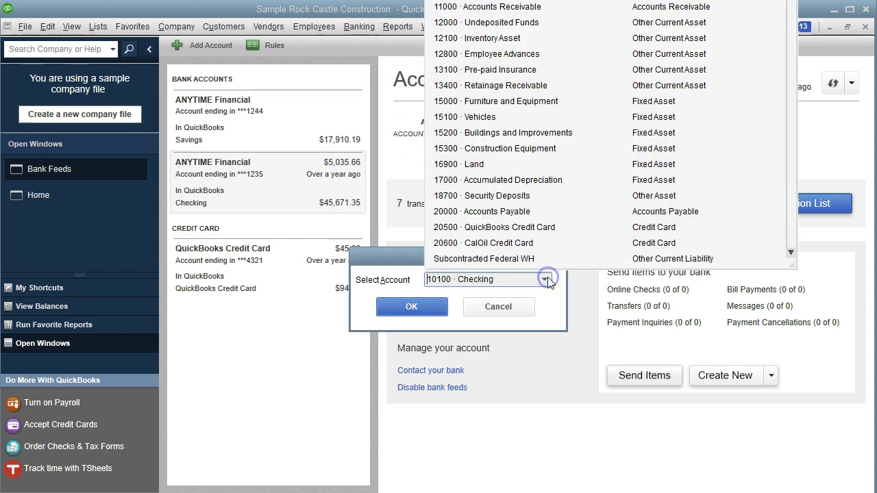
{"action": "left_click", "coordinate": [546, 278]}
{"action": "left_click", "coordinate": [428, 309]}
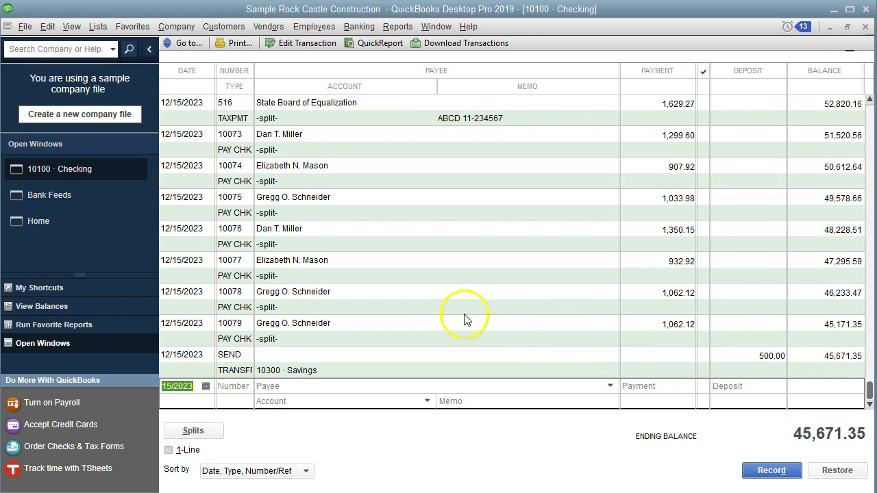
{"action": "left_click", "coordinate": [102, 203]}
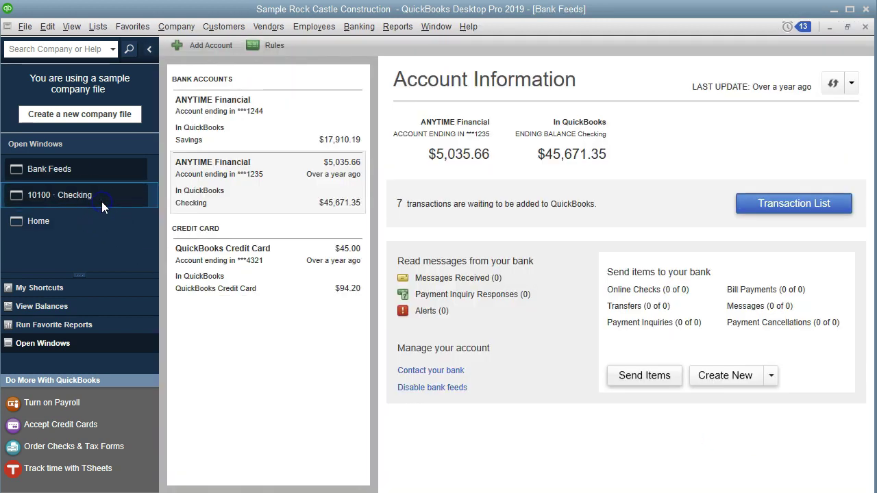
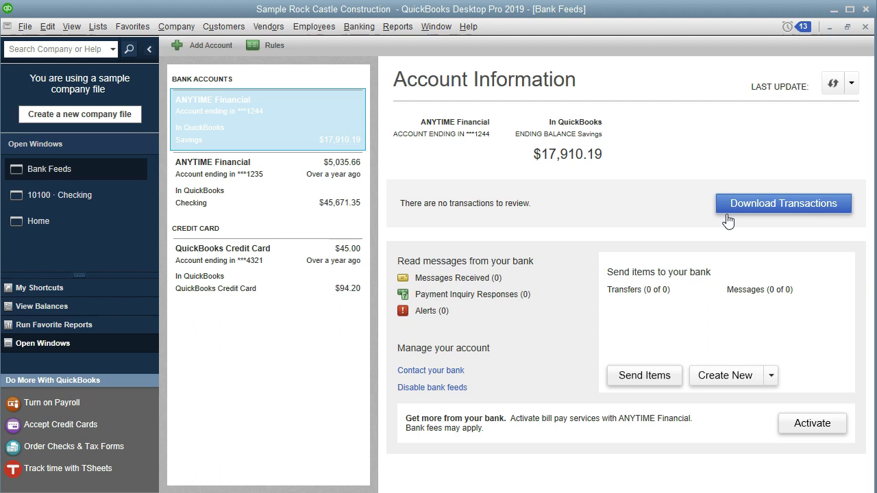
- Reselect the ANYTIME Financial checking account in Bank Feeds and open its list of downloaded transactions
{"action": "left_click", "coordinate": [724, 213]}
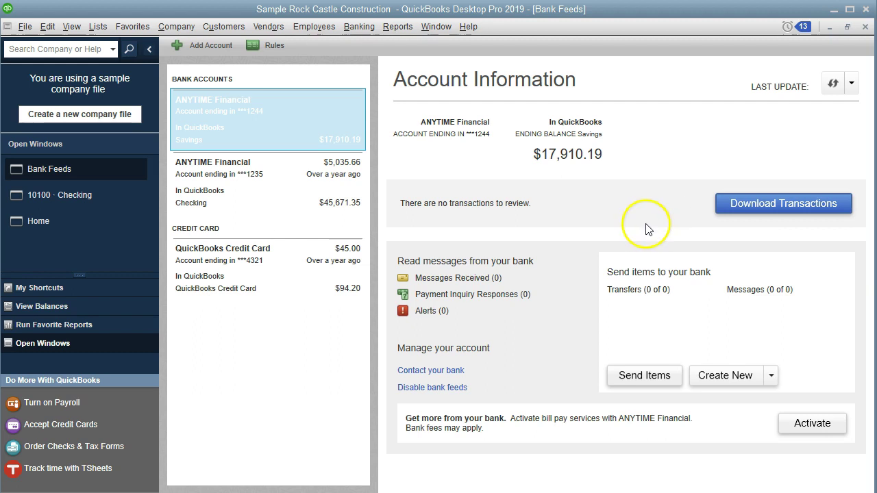
{"action": "left_click", "coordinate": [297, 208]}
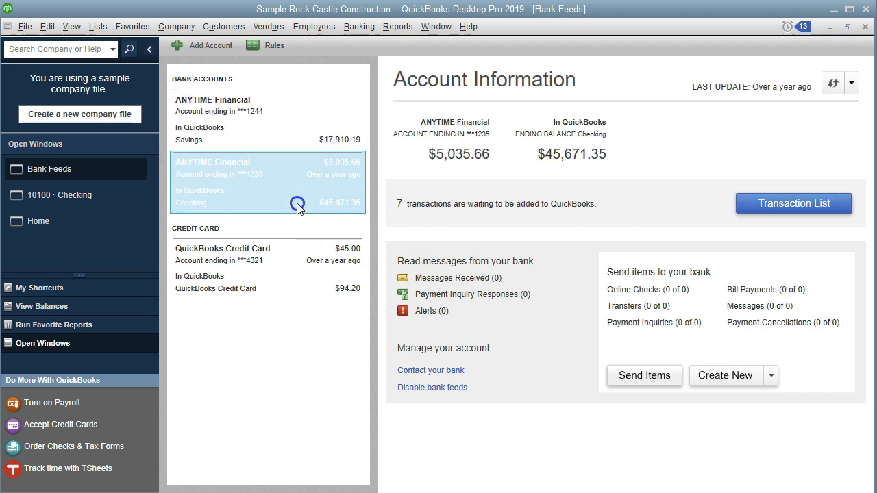
{"action": "left_click", "coordinate": [749, 218]}
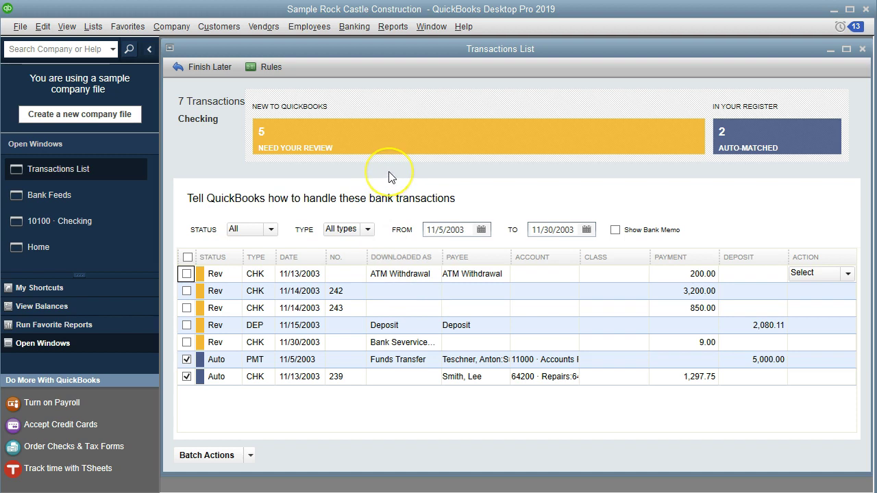
{"action": "left_click", "coordinate": [416, 172]}
{"action": "left_click", "coordinate": [346, 166]}
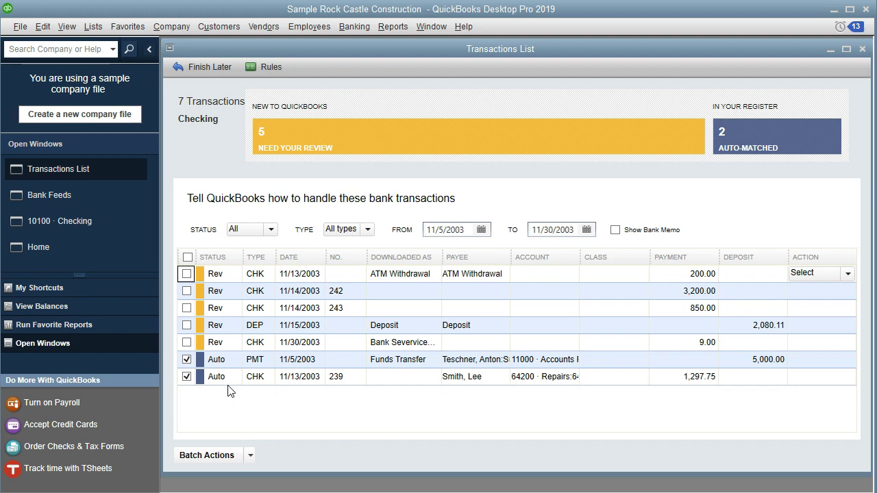
- Examine the status and transaction type filter choices of the checking transaction list, keeping All and All types
{"action": "left_click", "coordinate": [270, 230]}
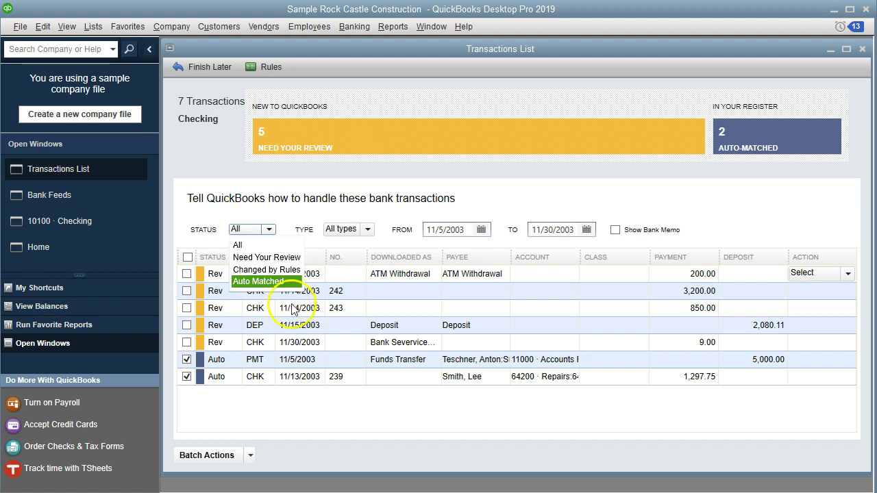
{"action": "left_click", "coordinate": [322, 429]}
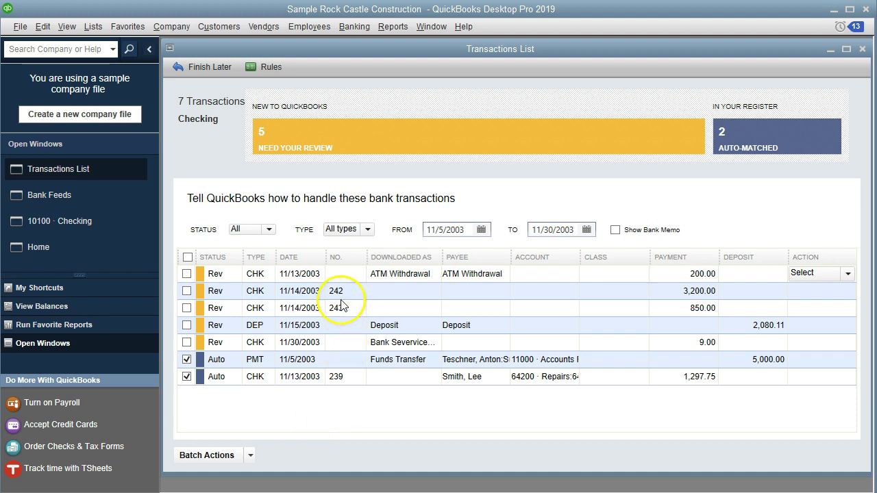
{"action": "left_click", "coordinate": [370, 233]}
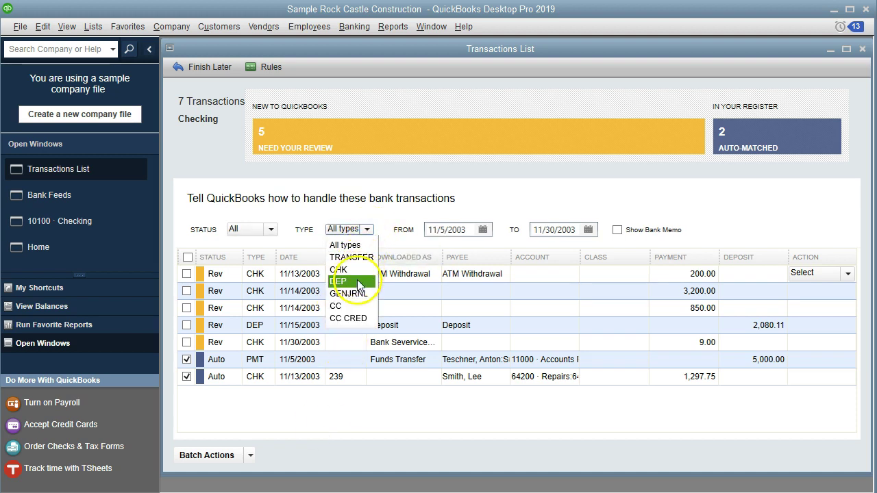
{"action": "left_click", "coordinate": [397, 211]}
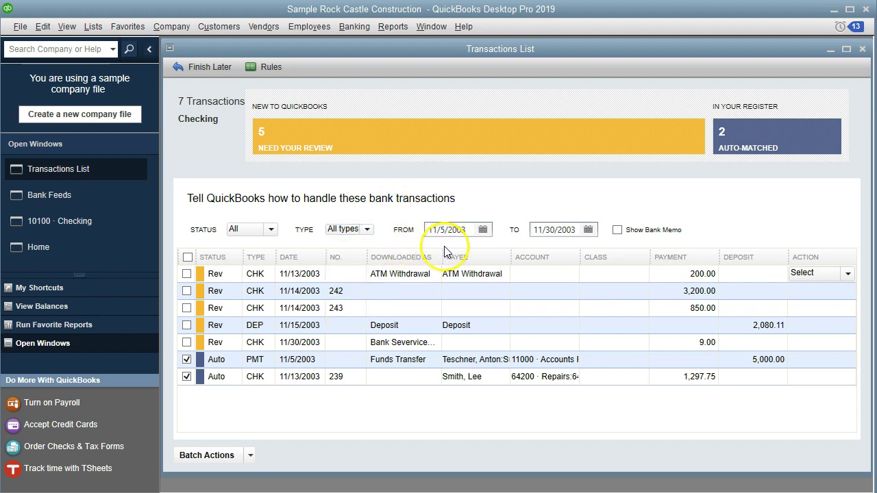
- Show the bank memo column in the transaction list and hide it again
{"action": "left_click", "coordinate": [616, 230]}
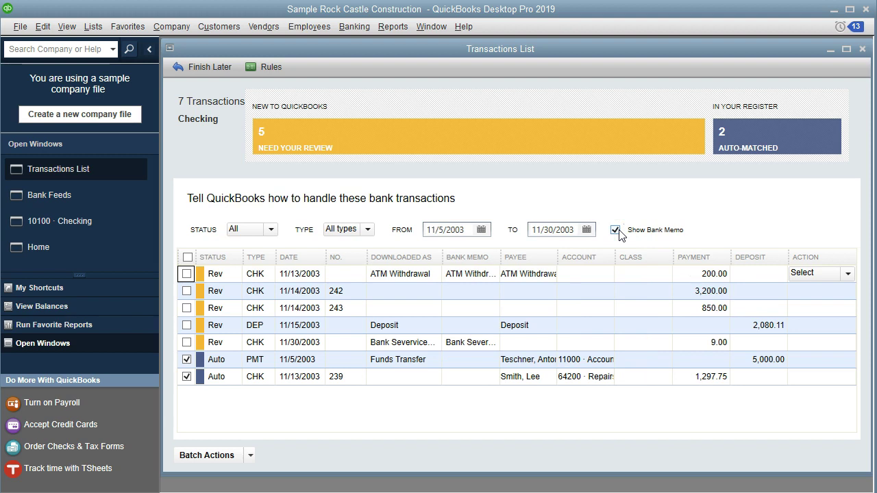
{"action": "left_click", "coordinate": [617, 231]}
{"action": "left_click", "coordinate": [617, 231]}
{"action": "left_click", "coordinate": [616, 231]}
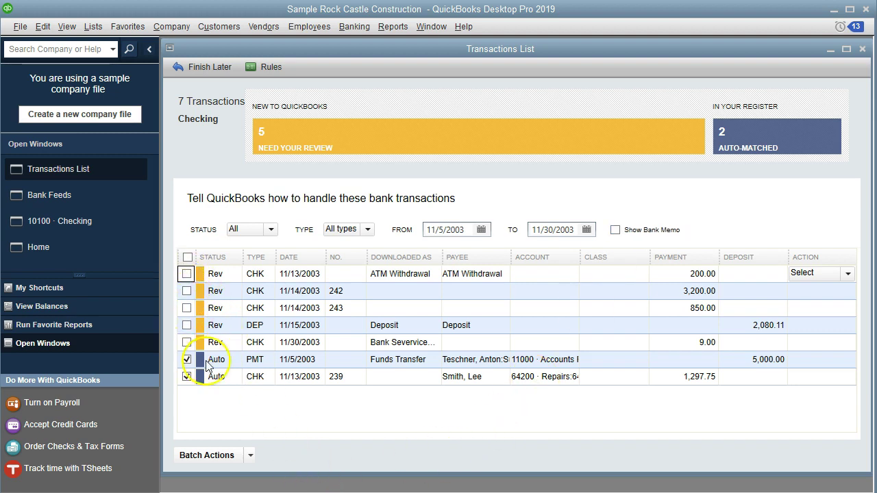
- Examine the batch actions available for the checked auto-matched transactions without applying any of them
{"action": "left_click", "coordinate": [252, 457]}
{"action": "left_click", "coordinate": [247, 472]}
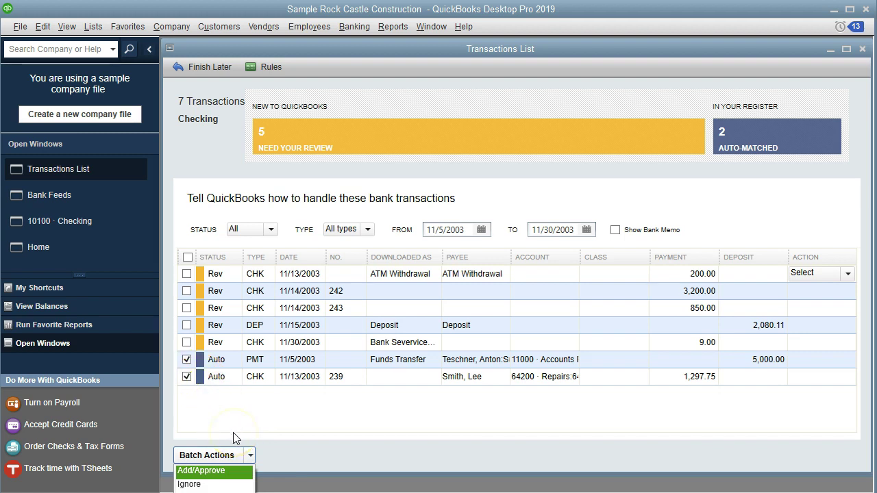
{"action": "left_click", "coordinate": [257, 412]}
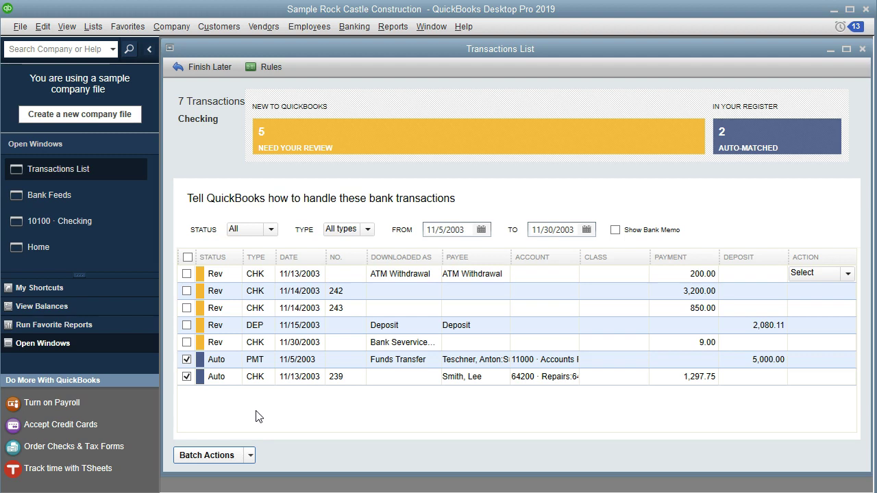
{"action": "left_click", "coordinate": [394, 309]}
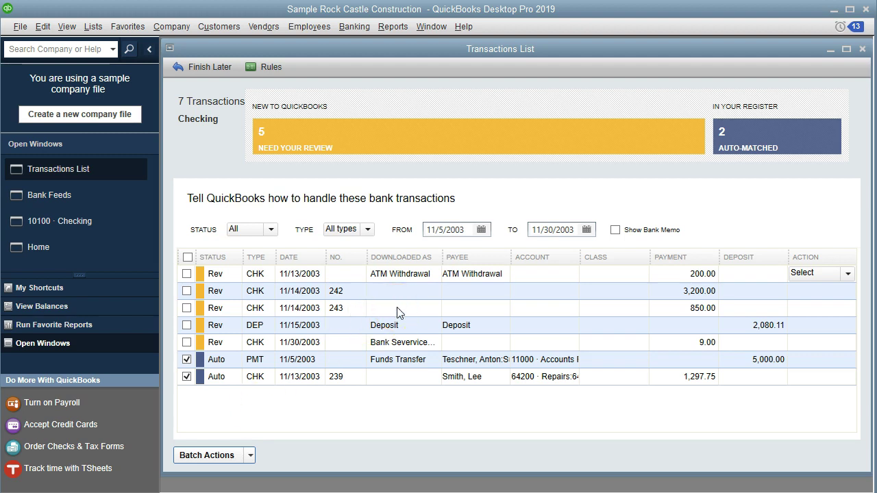